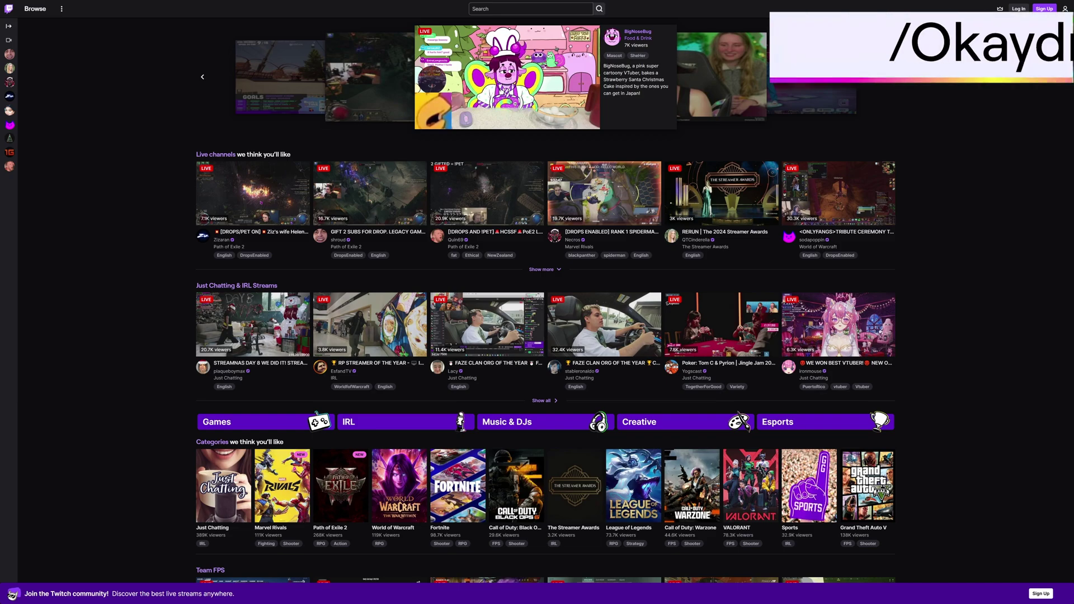
Open Twitch's sign-up form, then switch it to the log-in form
click(1048, 10)
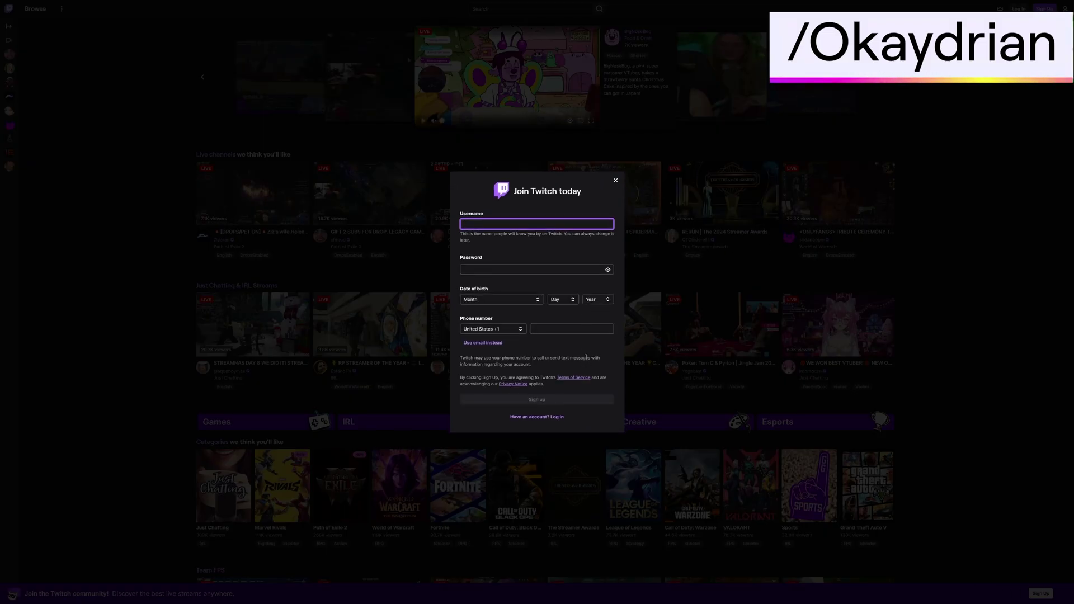
click(556, 416)
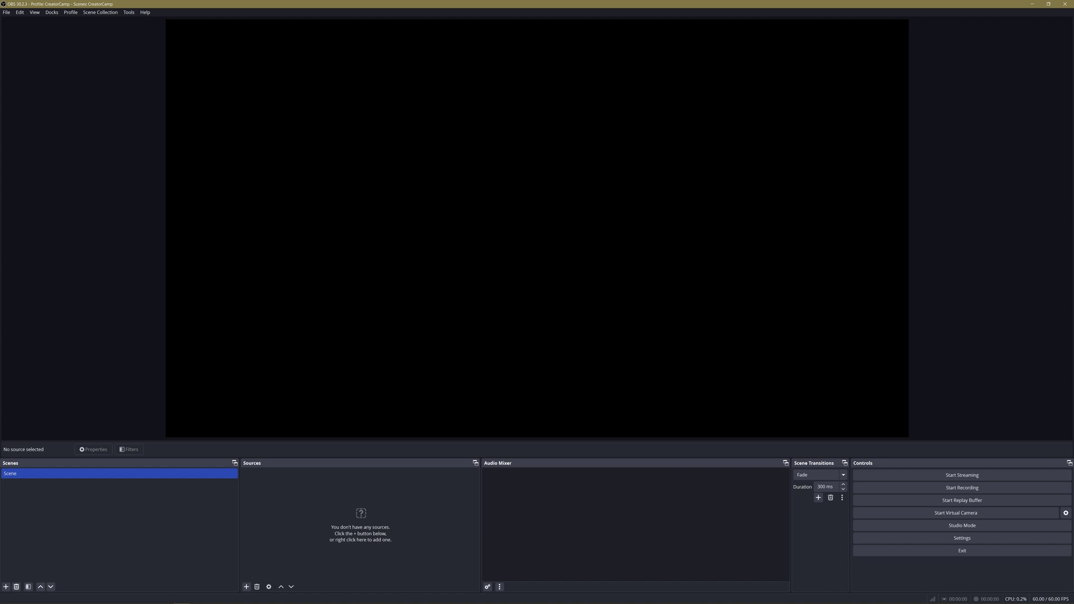
Show OBS's Stream settings with Twitch as the service, dismissing the account-connect log-in
click(6, 12)
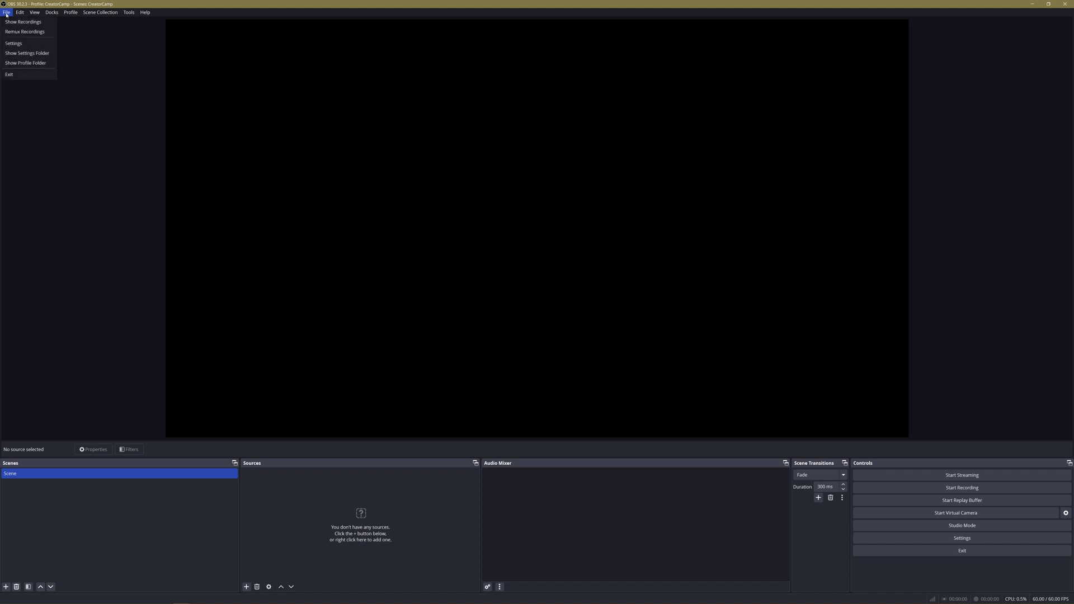
click(9, 44)
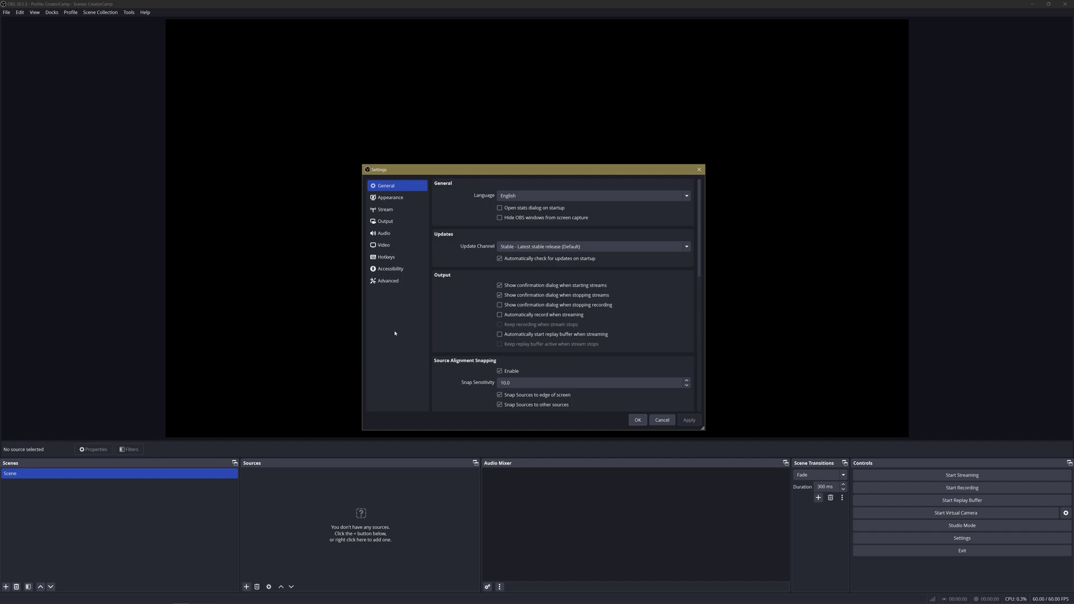
click(386, 209)
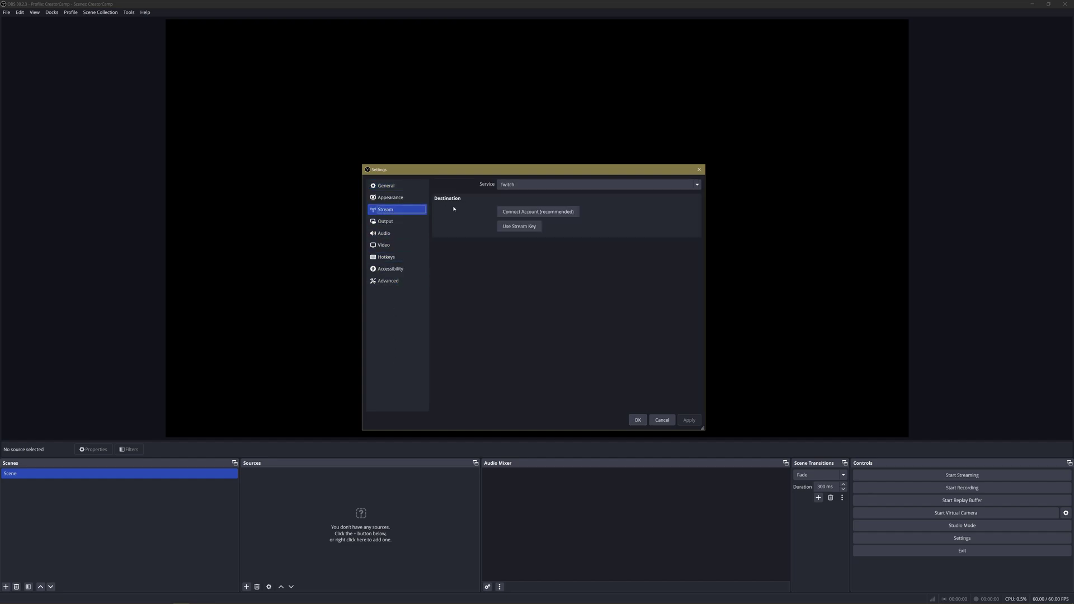
click(568, 212)
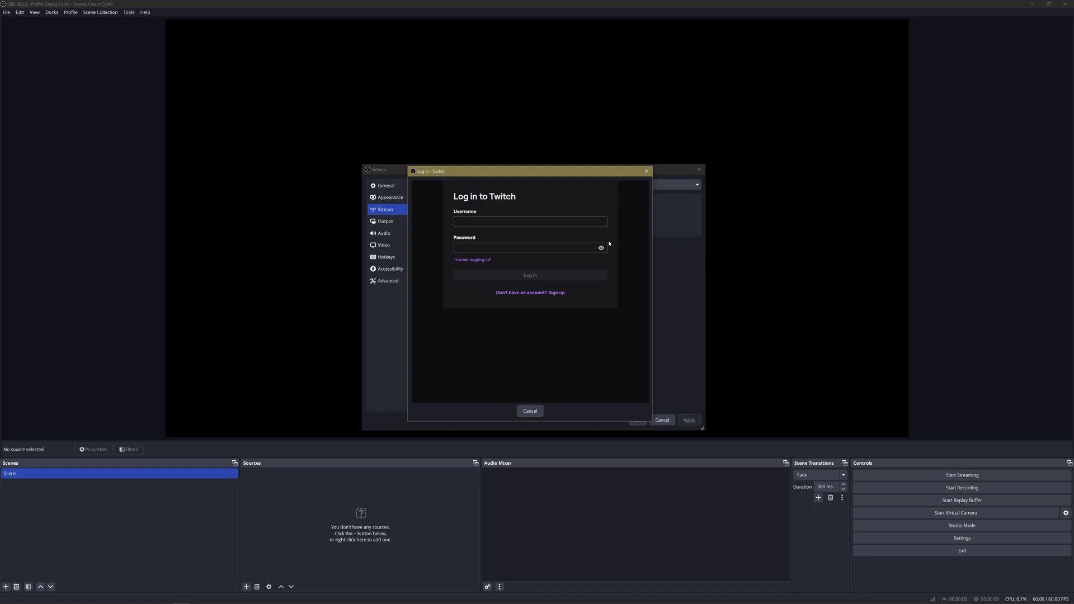
key(Escape)
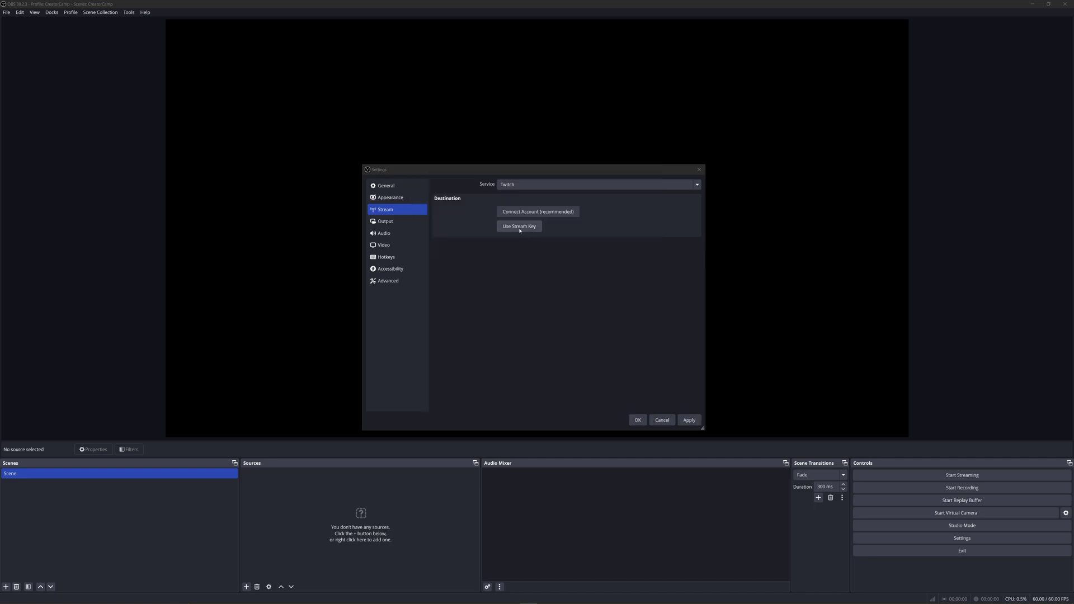
Choose stream-key entry and copy the primary key from Twitch's Stream Key & Preferences page
click(519, 227)
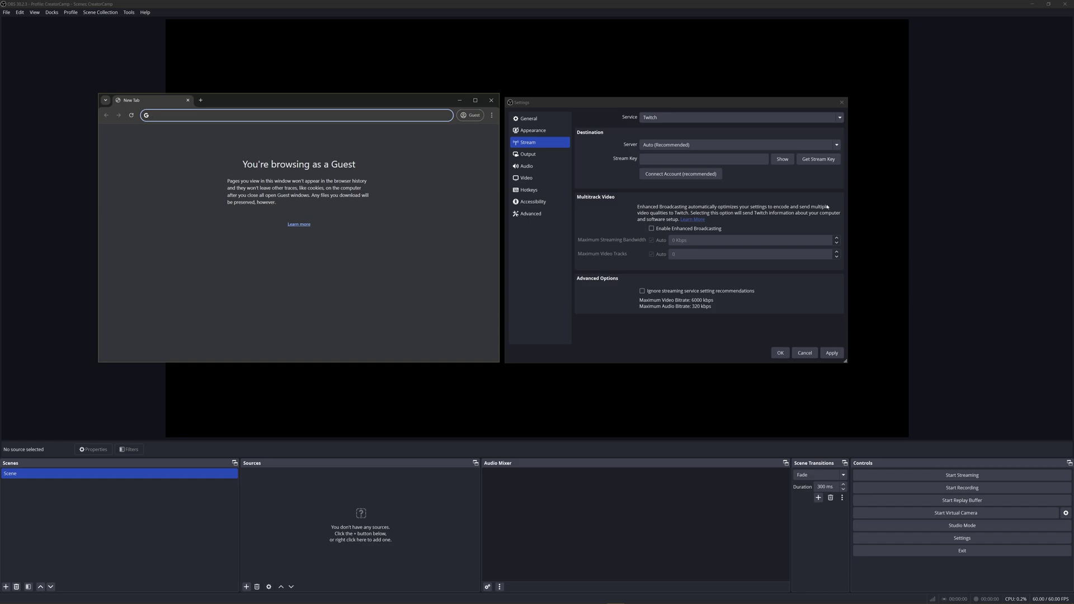
click(815, 161)
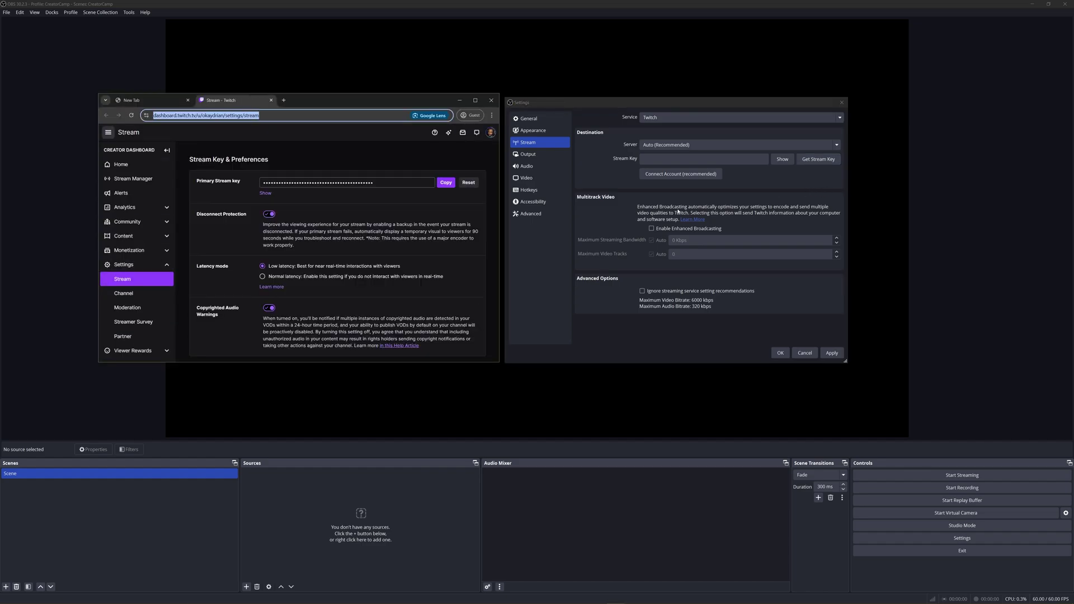
click(445, 201)
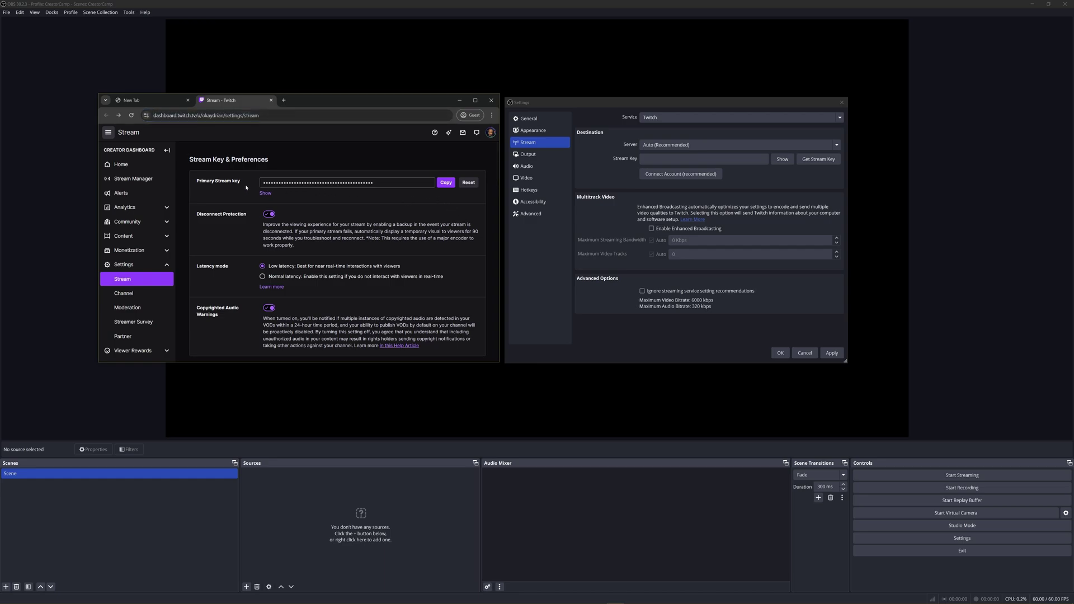
click(263, 183)
Paste the Twitch stream key into OBS's Stream Key field, apply, and close Settings
click(658, 159)
right_click(657, 161)
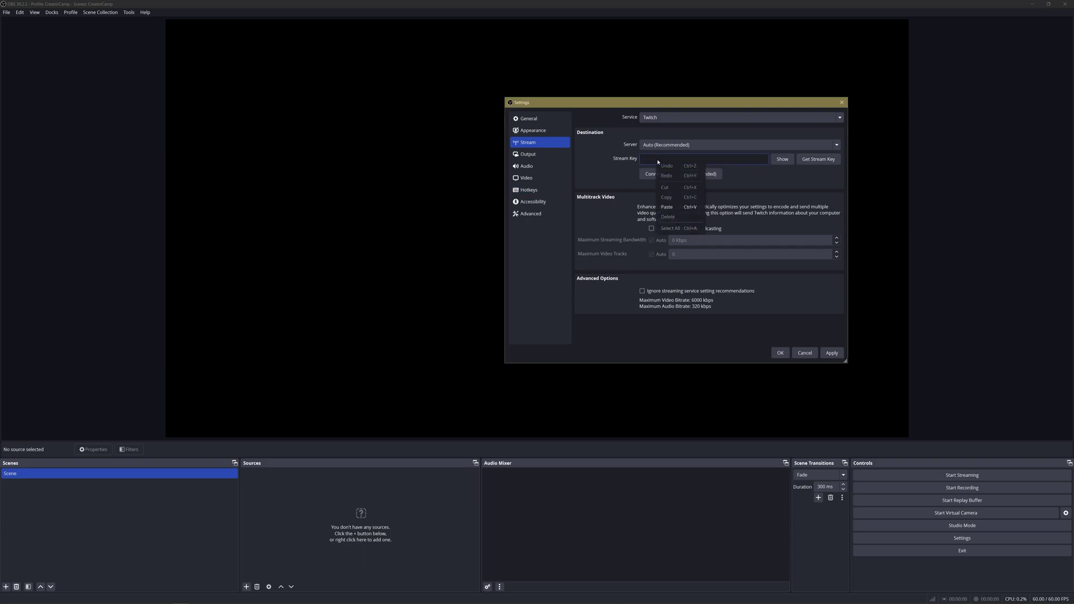
click(676, 207)
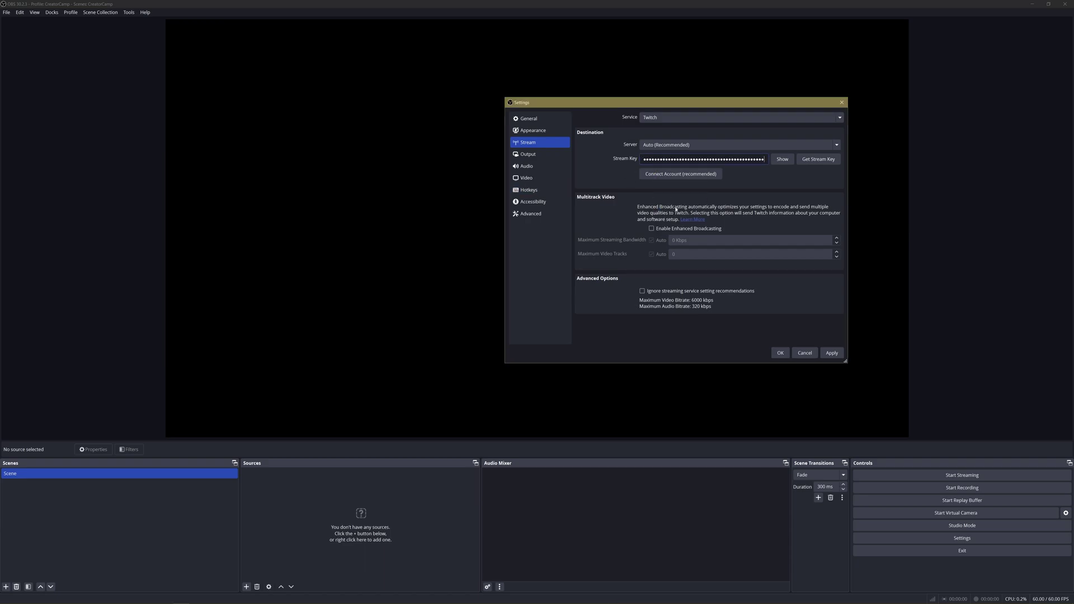
click(832, 353)
click(779, 353)
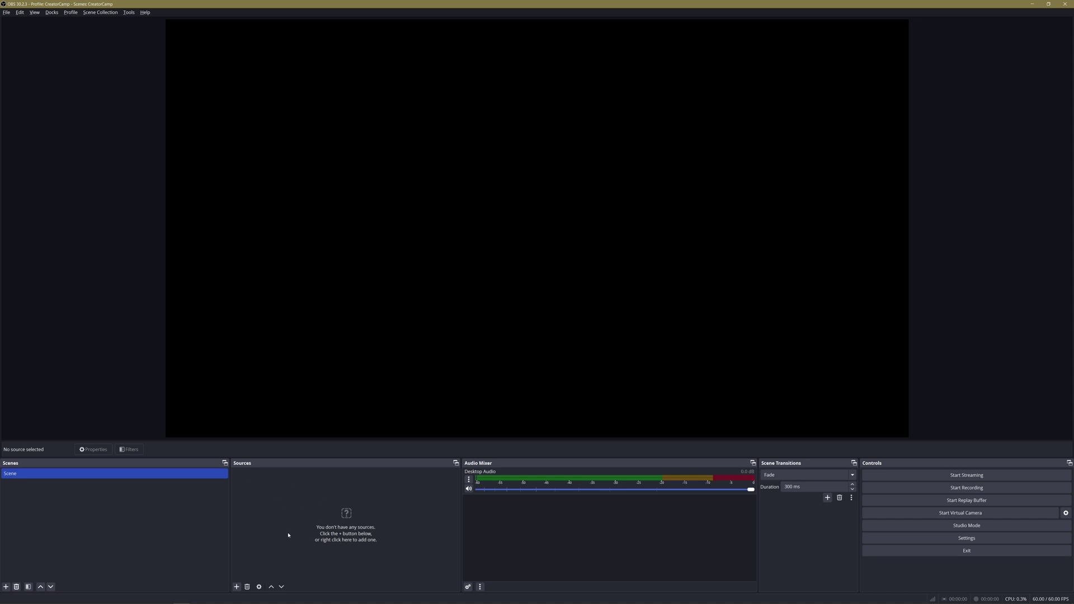
Add a new Game Capture source named PCGame
right_click(274, 501)
mouse_move(297, 506)
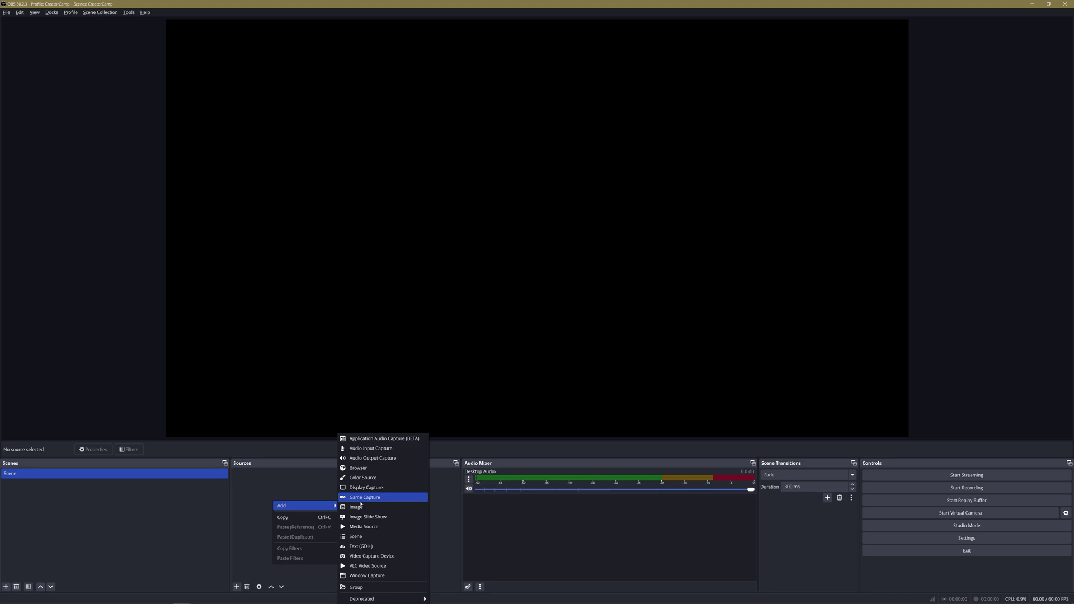
click(346, 523)
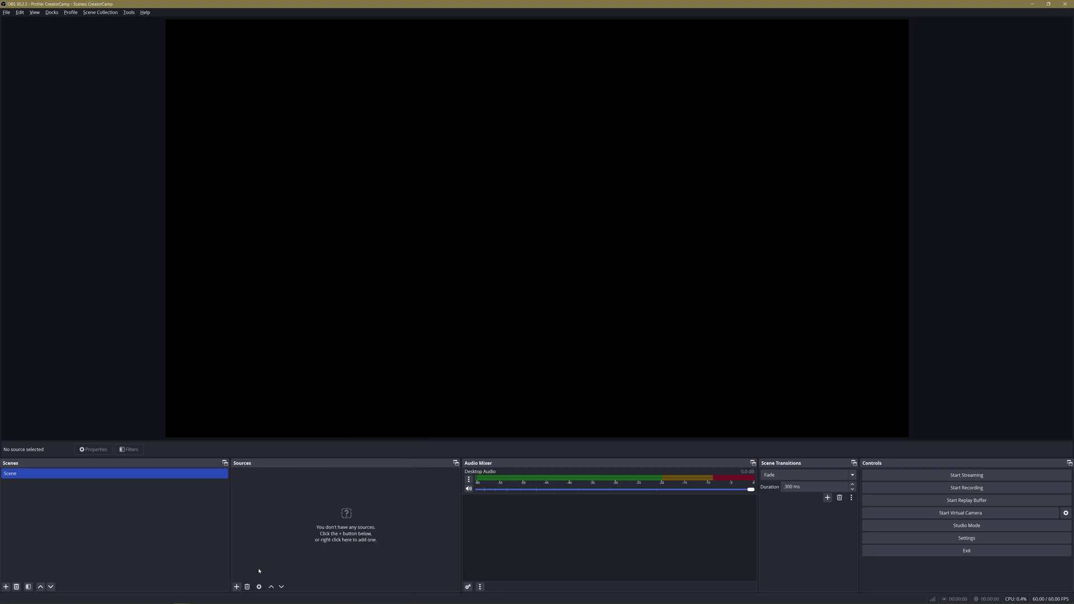
click(237, 586)
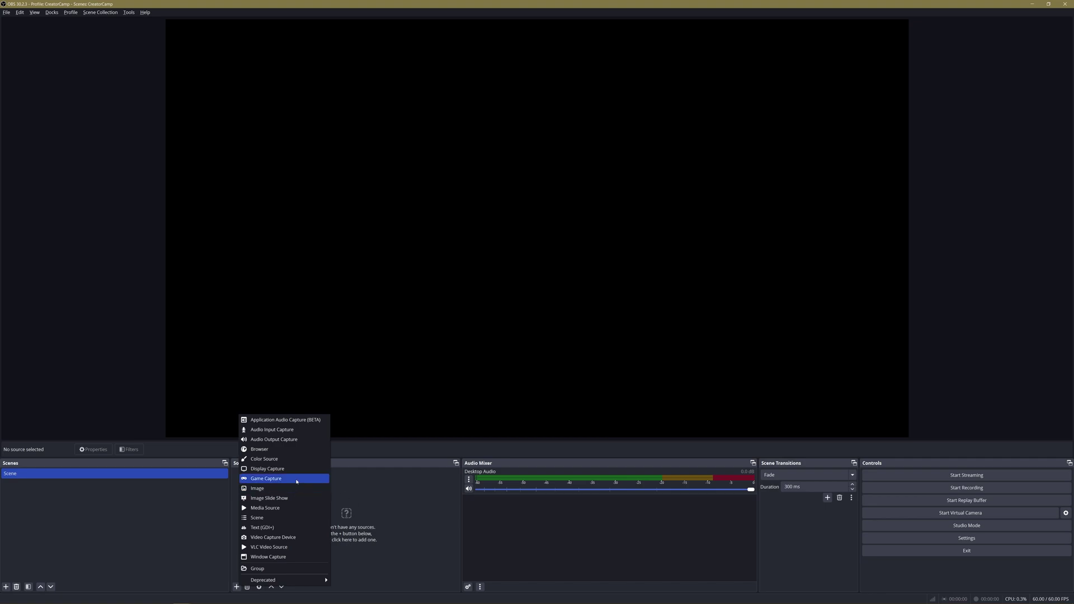
click(275, 478)
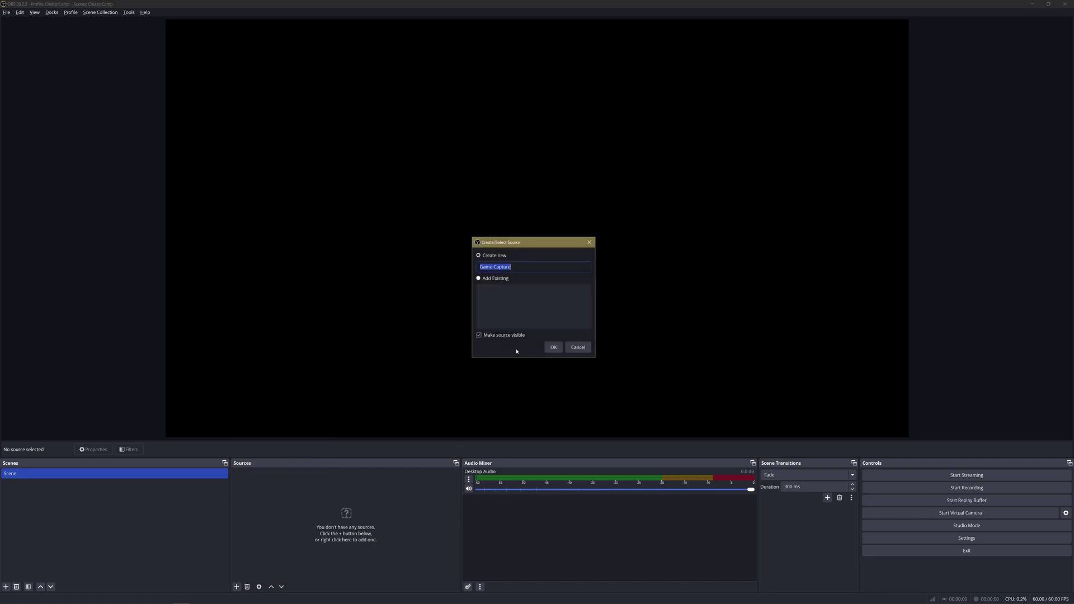
text(PCGame)
key(Return)
Set PCGame's mode to Capture specific window, targeting the CRISIS CORE game window
click(515, 308)
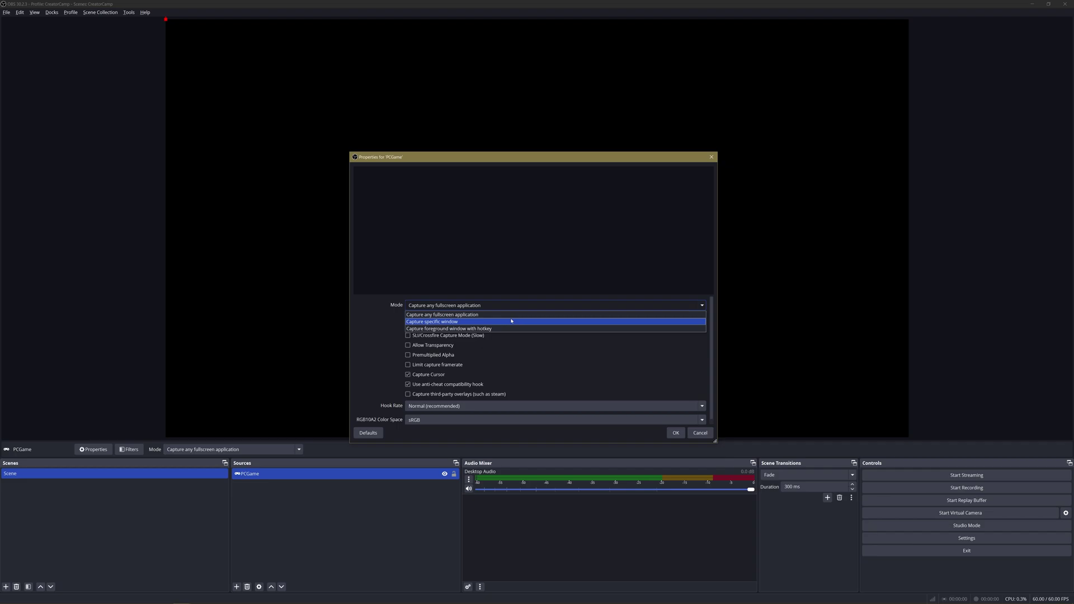
click(511, 321)
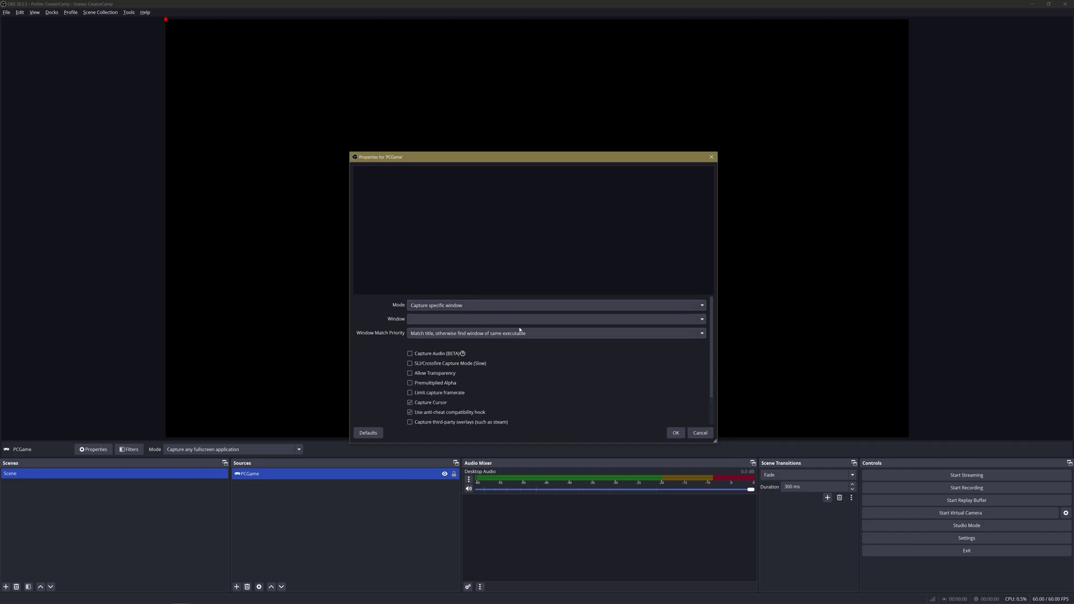
click(500, 320)
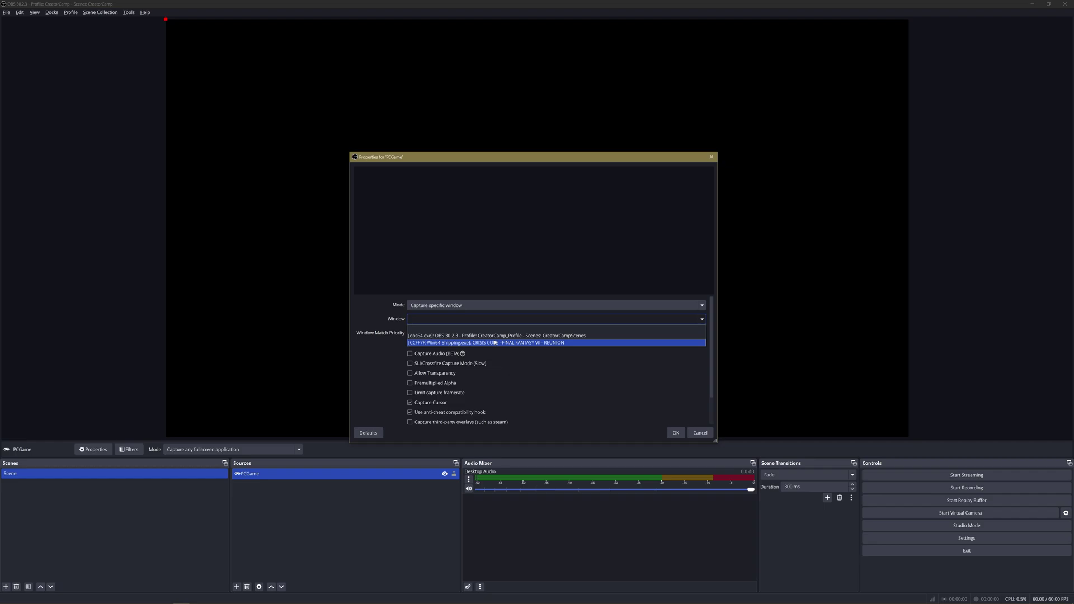
click(495, 343)
Confirm PCGame's properties and apply Transform > Fit to screen to it
click(675, 432)
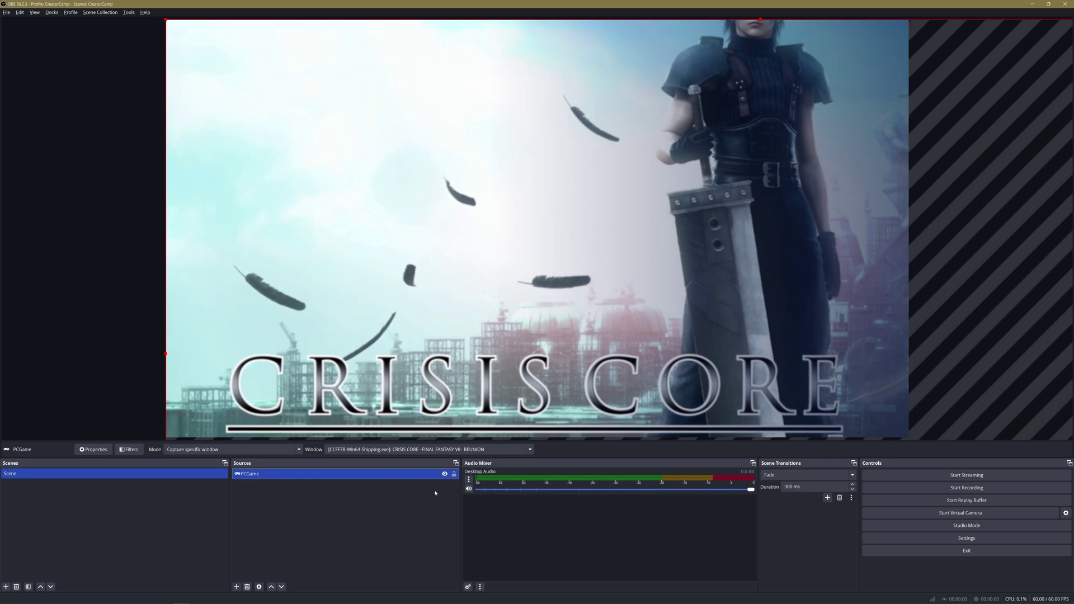
right_click(317, 476)
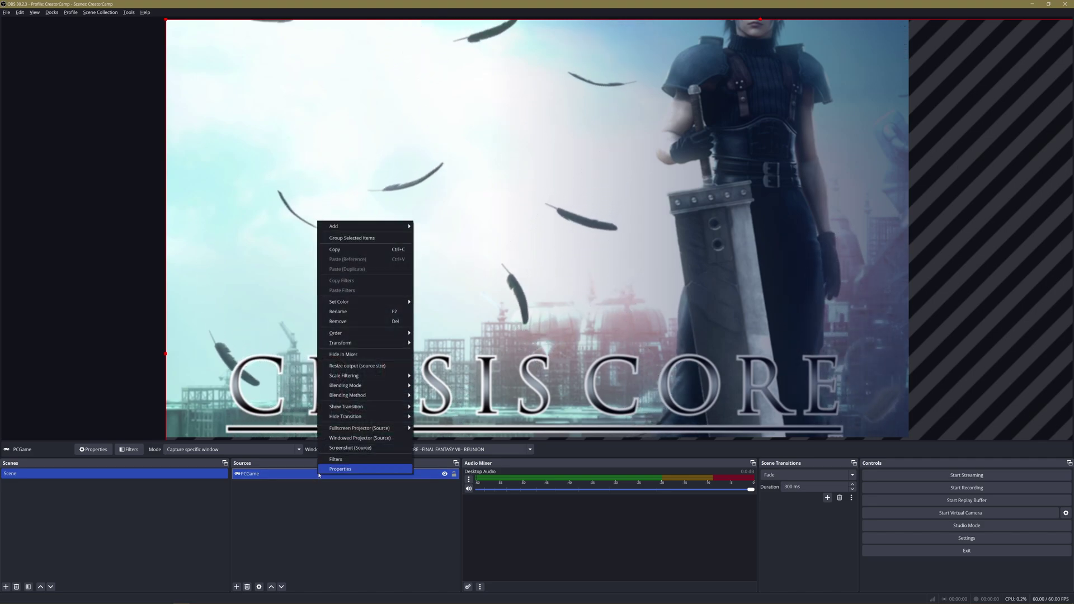
mouse_move(395, 343)
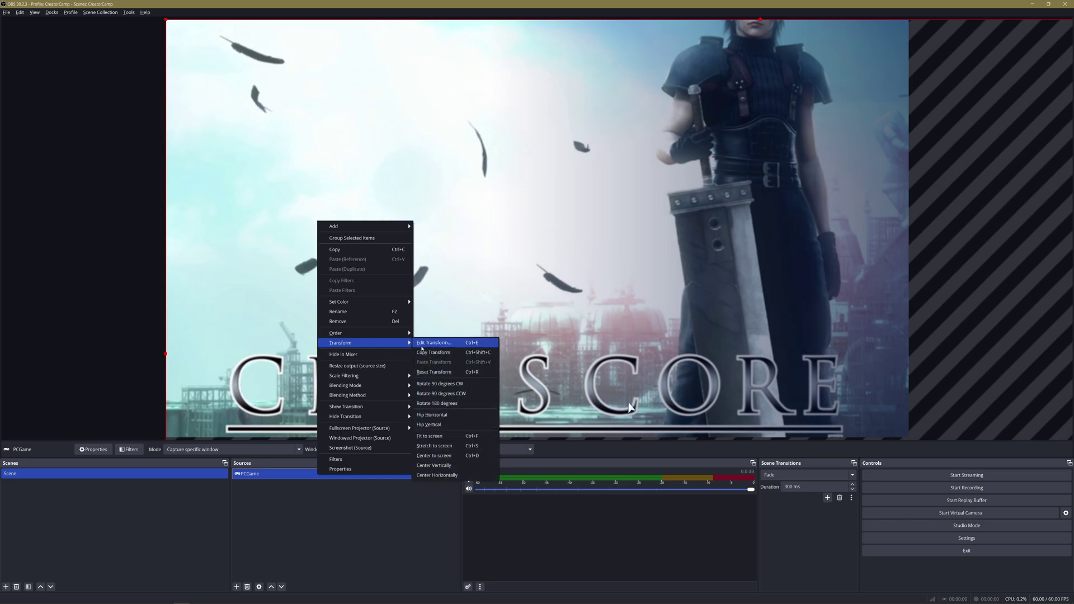
click(440, 437)
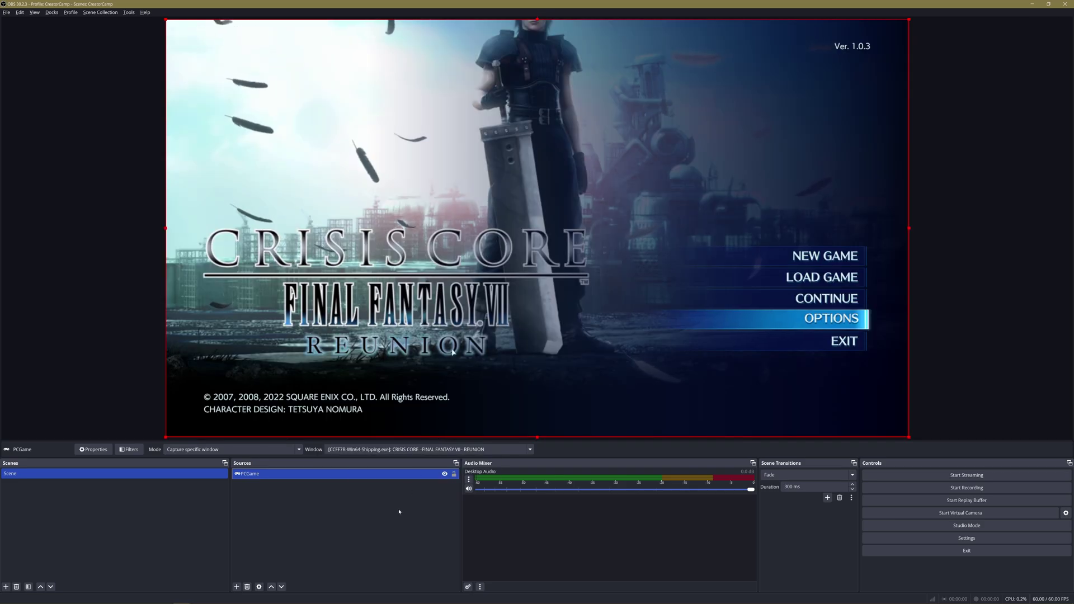
click(369, 549)
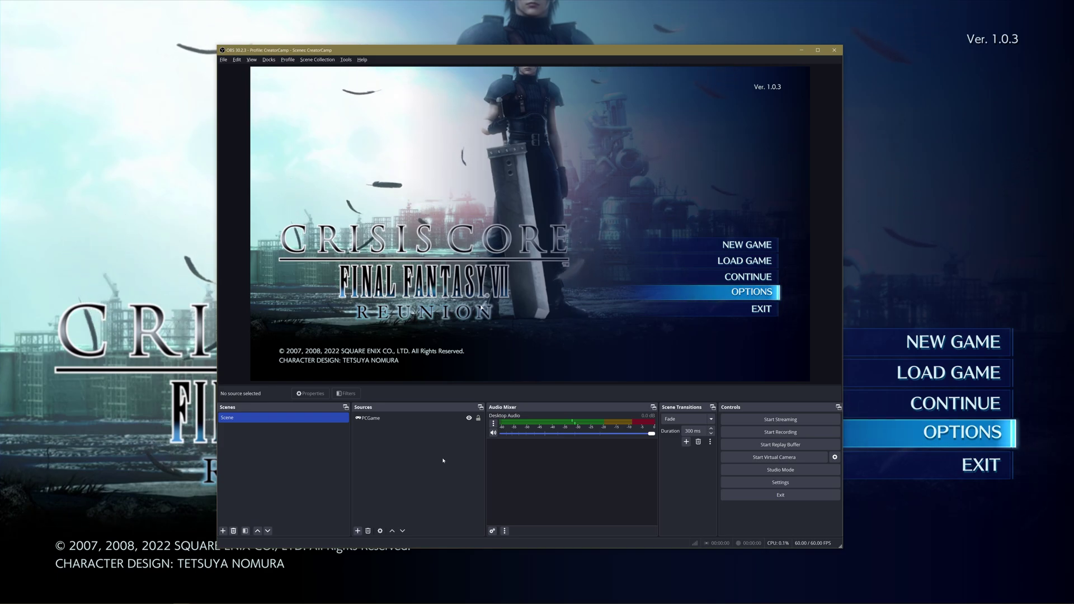
Save the game's Windowed 1920×1080 graphics settings, then return to OBS
click(153, 459)
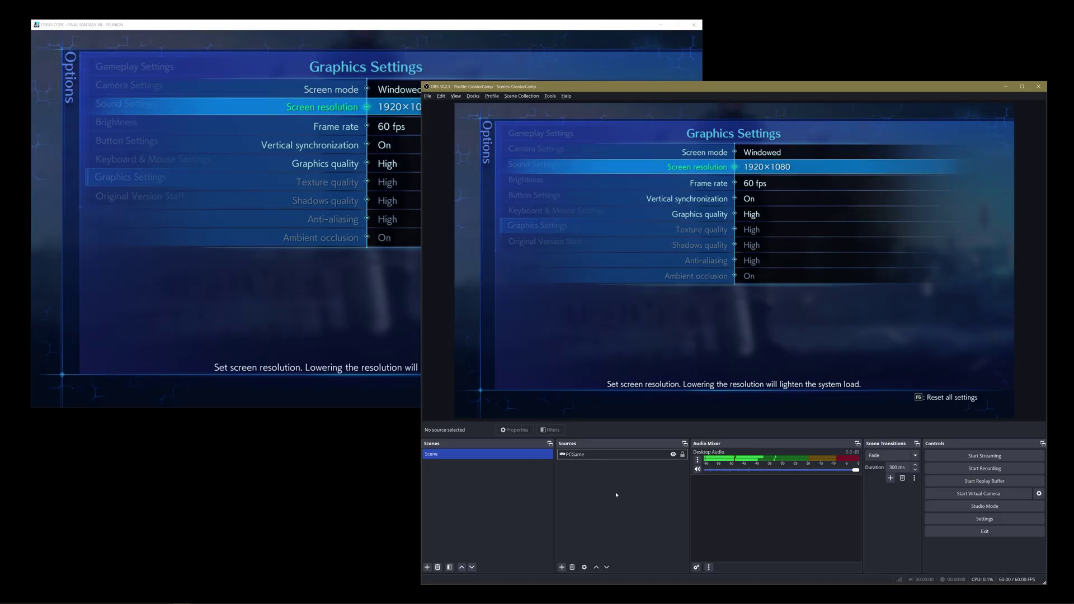
click(319, 349)
key(Escape)
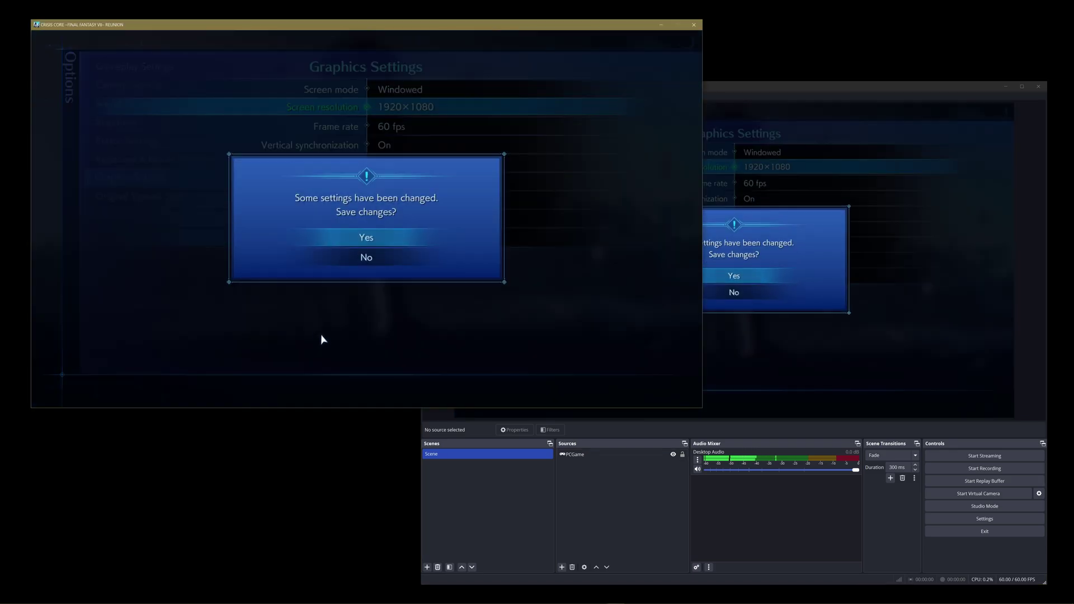
click(388, 246)
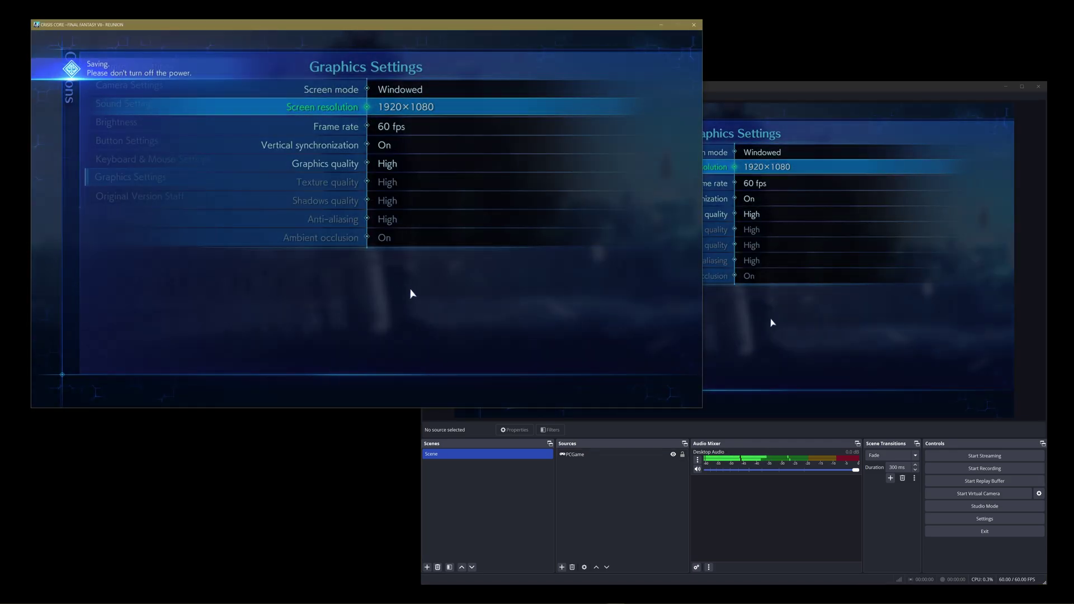
key(Escape)
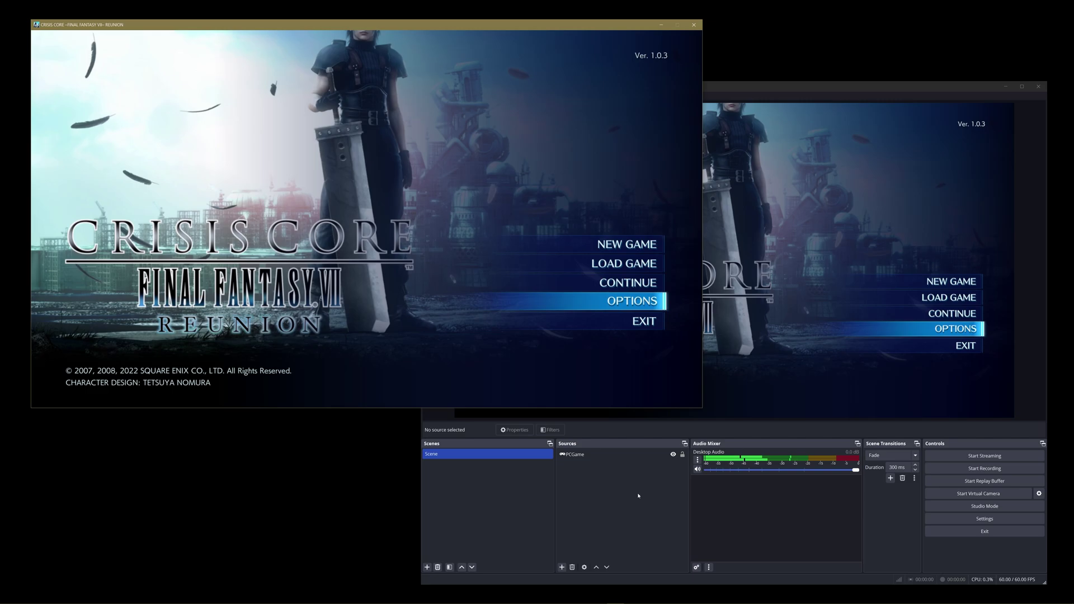
key(alt+Tab)
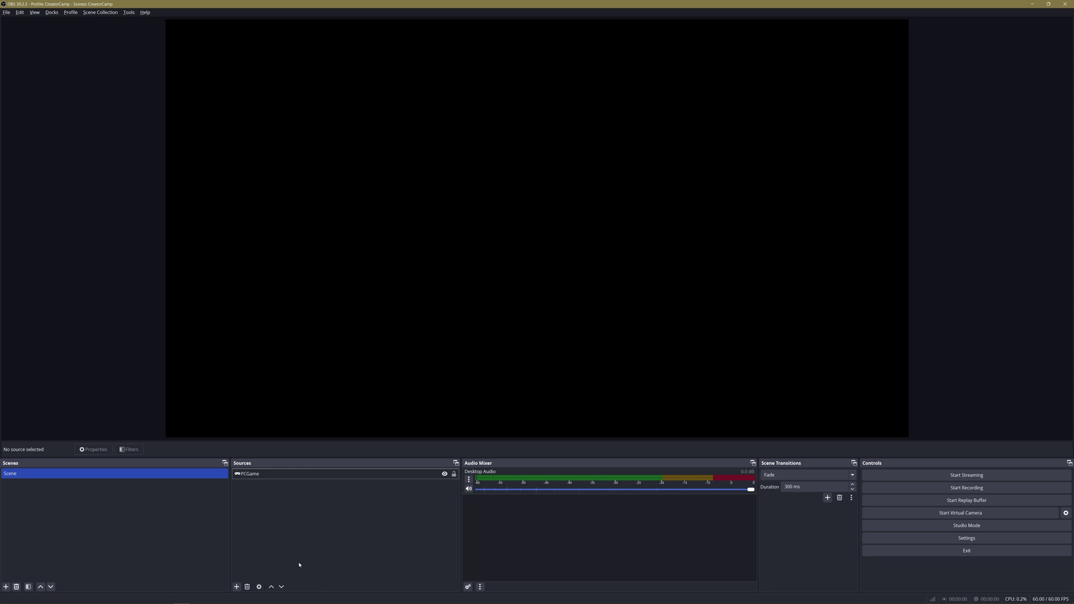
Add an activated Video Capture Device source named CaptureCard
click(237, 587)
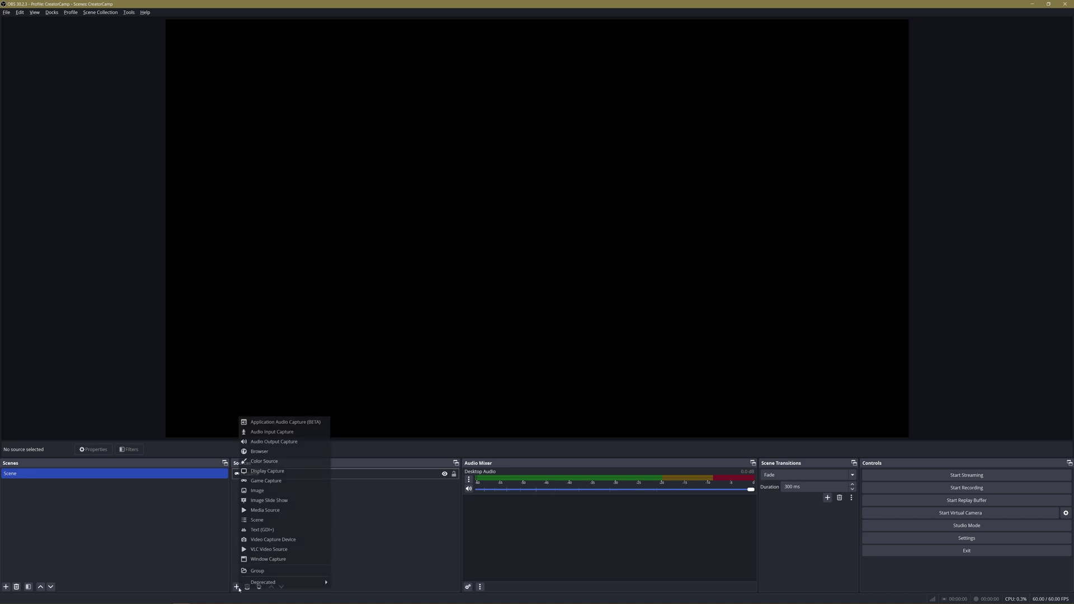
right_click(345, 532)
mouse_move(364, 536)
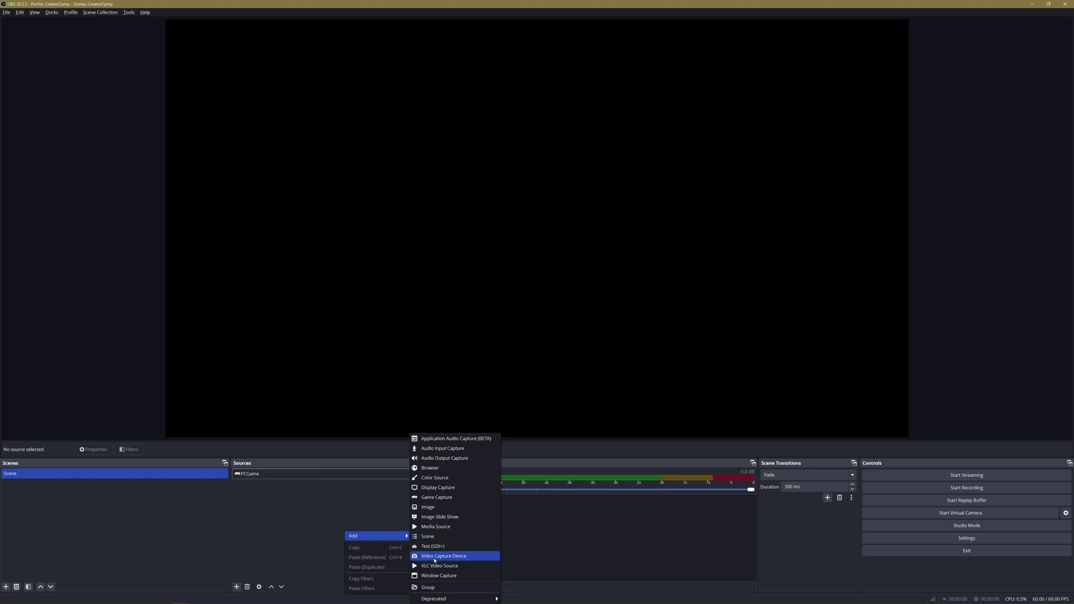
click(435, 556)
text(CaptureCard)
key(Return)
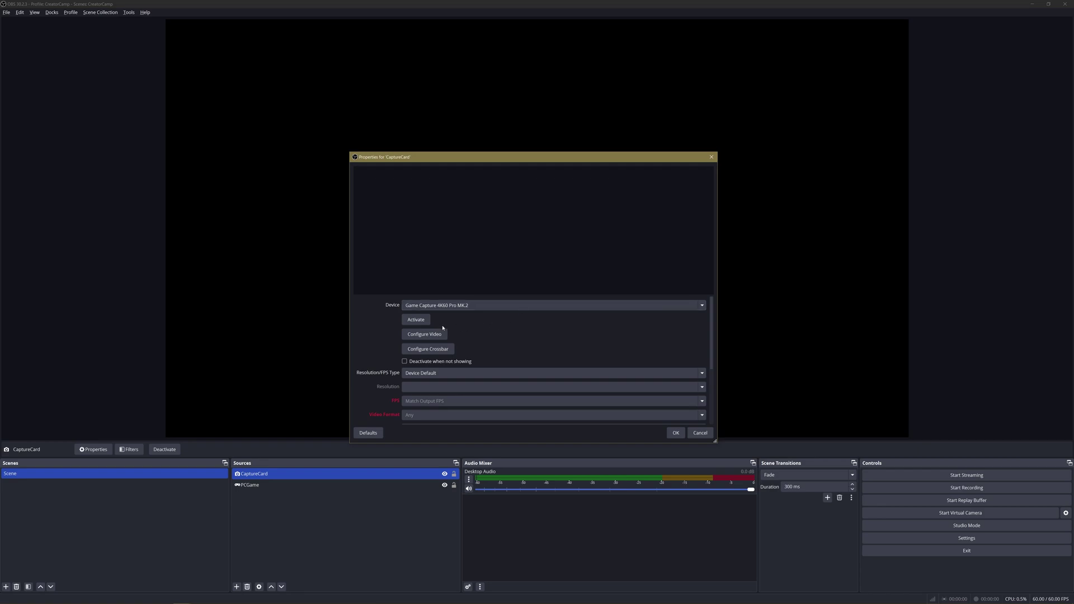
click(417, 320)
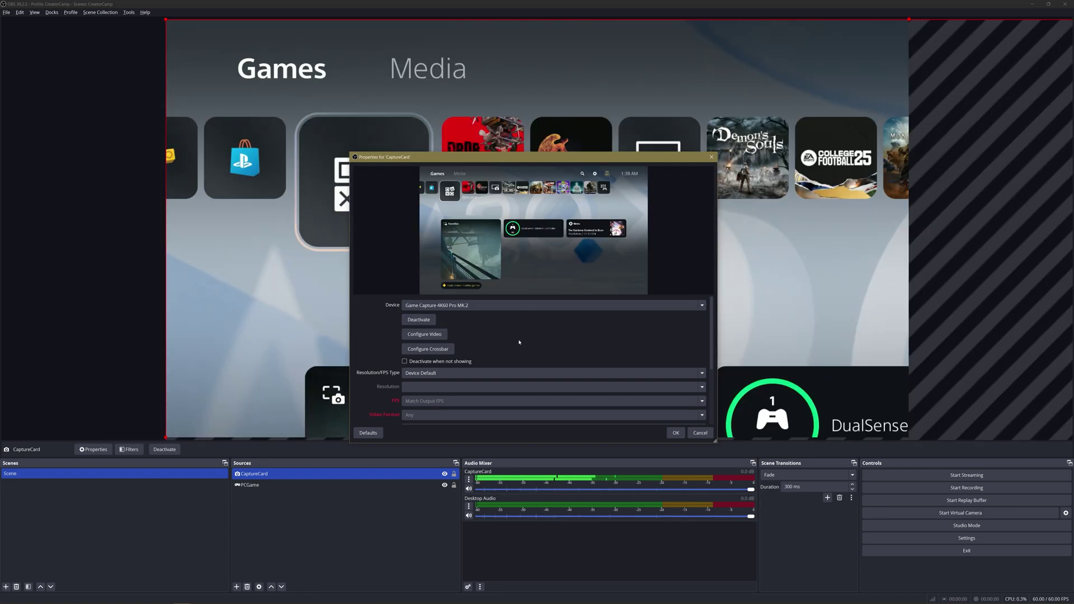
click(675, 432)
click(339, 509)
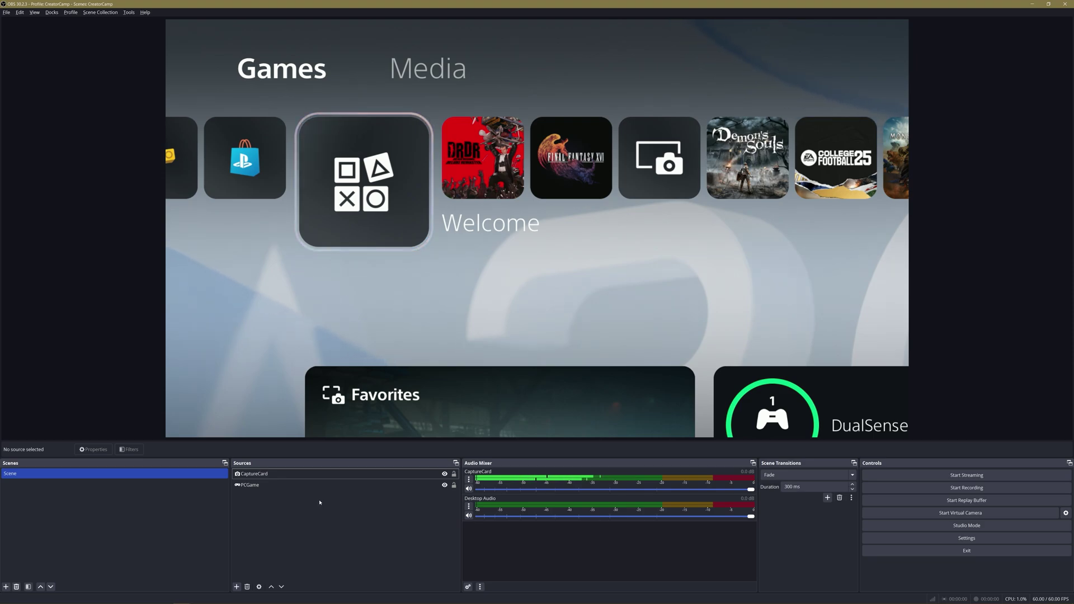
Apply Transform > Fit to screen to the CaptureCard source
click(300, 478)
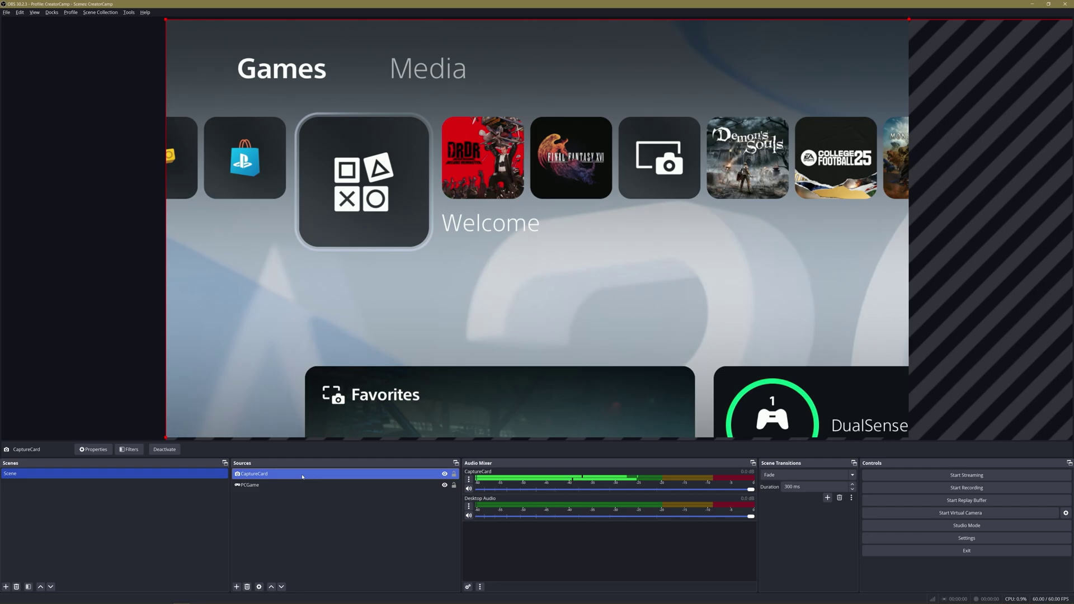
right_click(301, 479)
mouse_move(365, 334)
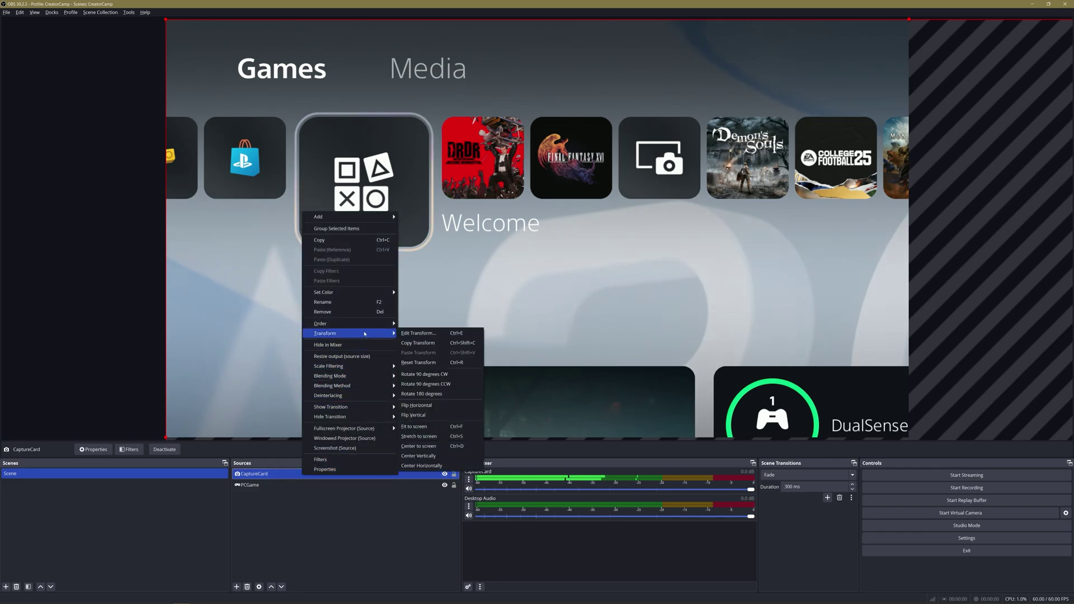
click(429, 428)
click(402, 507)
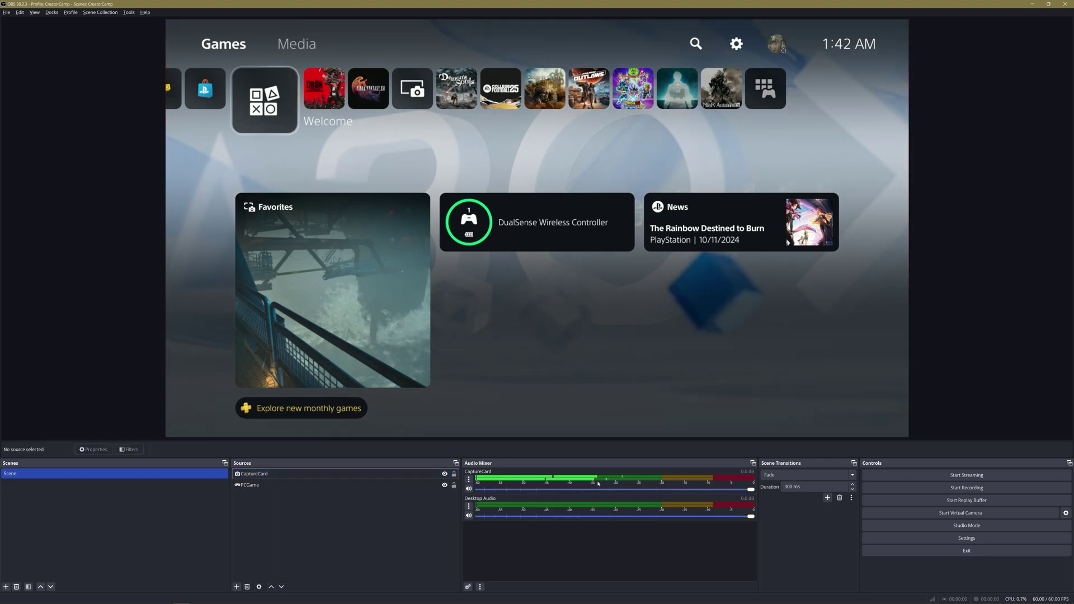
Set CaptureCard's audio monitoring to Monitor and Output in Advanced Audio Properties
click(468, 479)
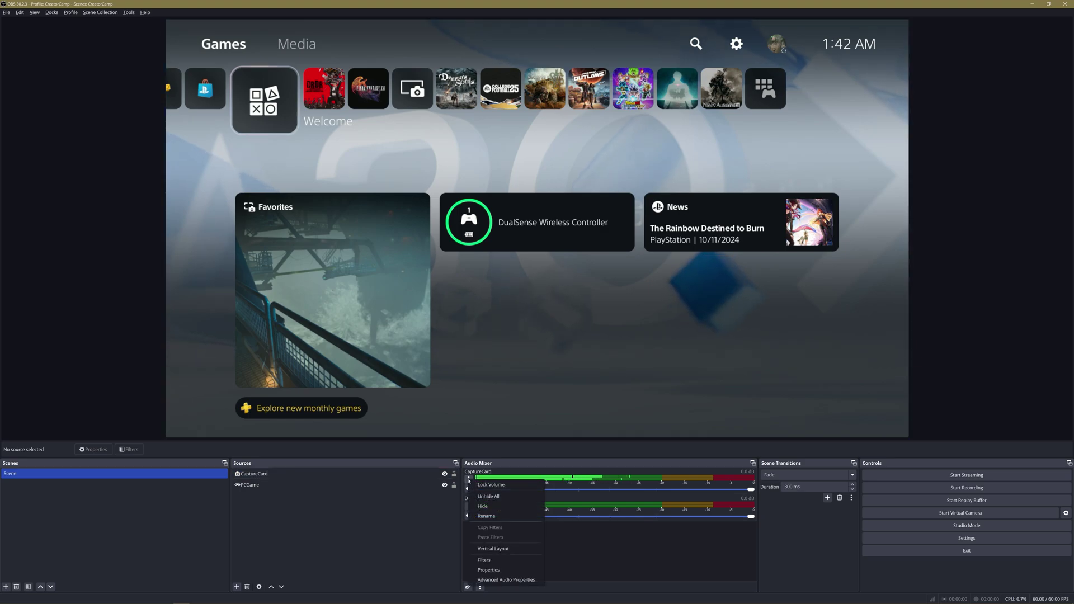
click(503, 580)
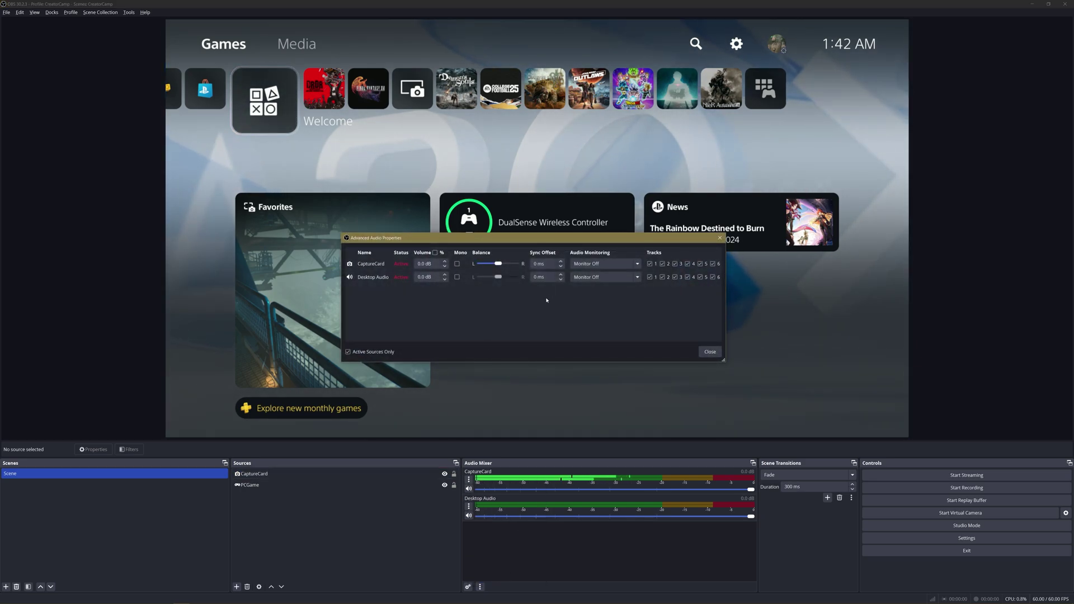
click(601, 263)
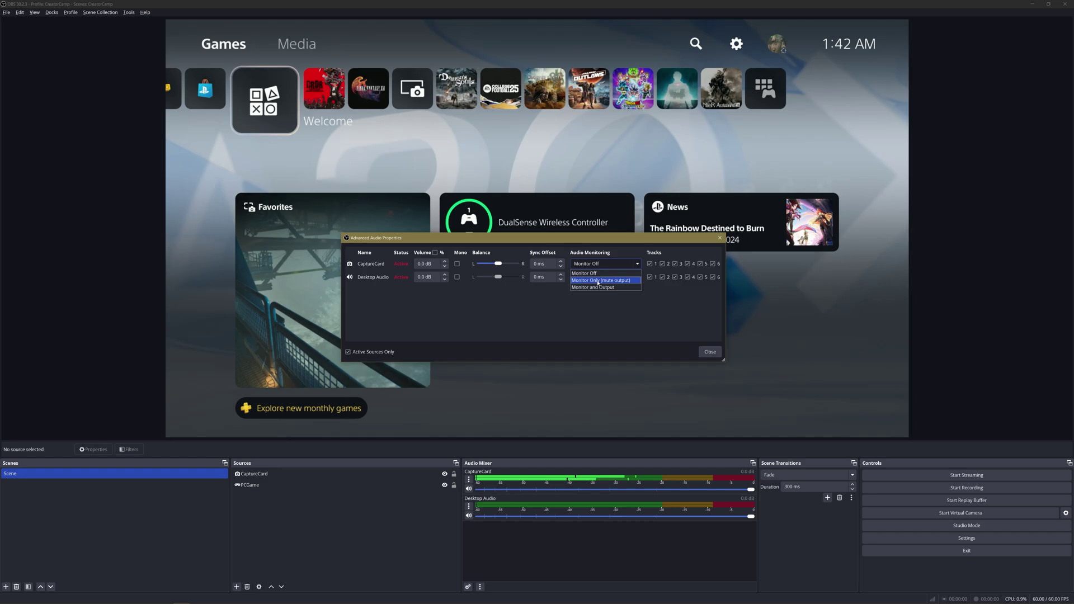
click(597, 281)
click(616, 263)
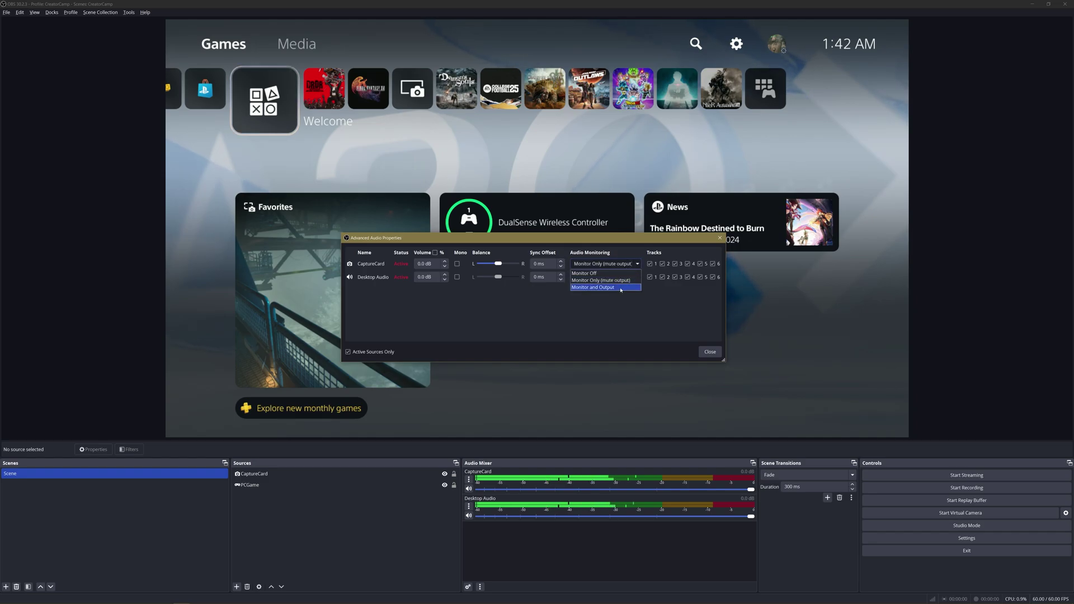
click(620, 288)
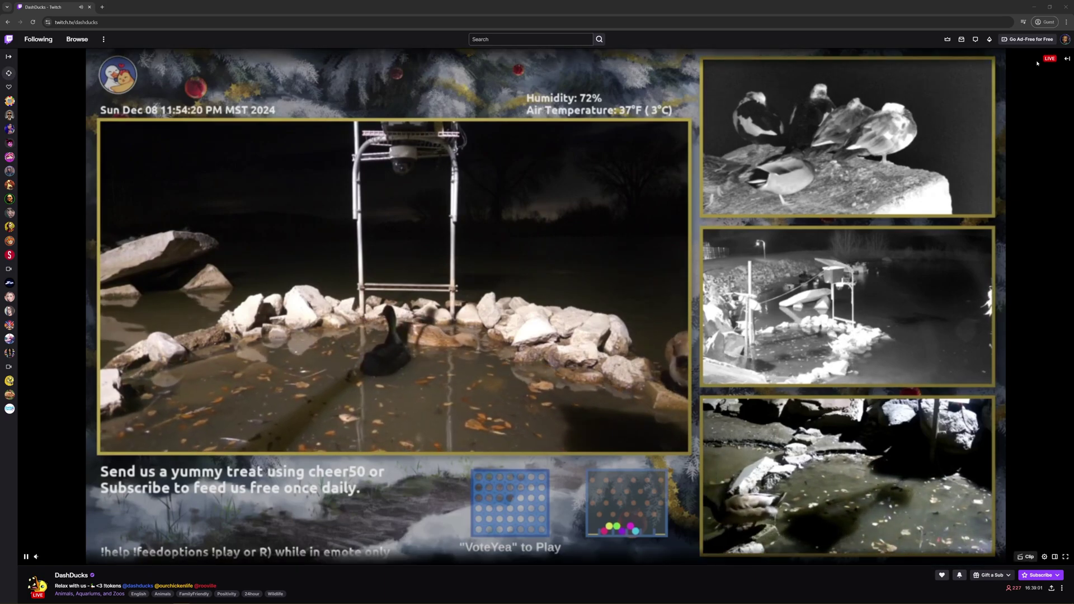
Go to Twitch's Creator Dashboard from the account avatar menu
click(1064, 40)
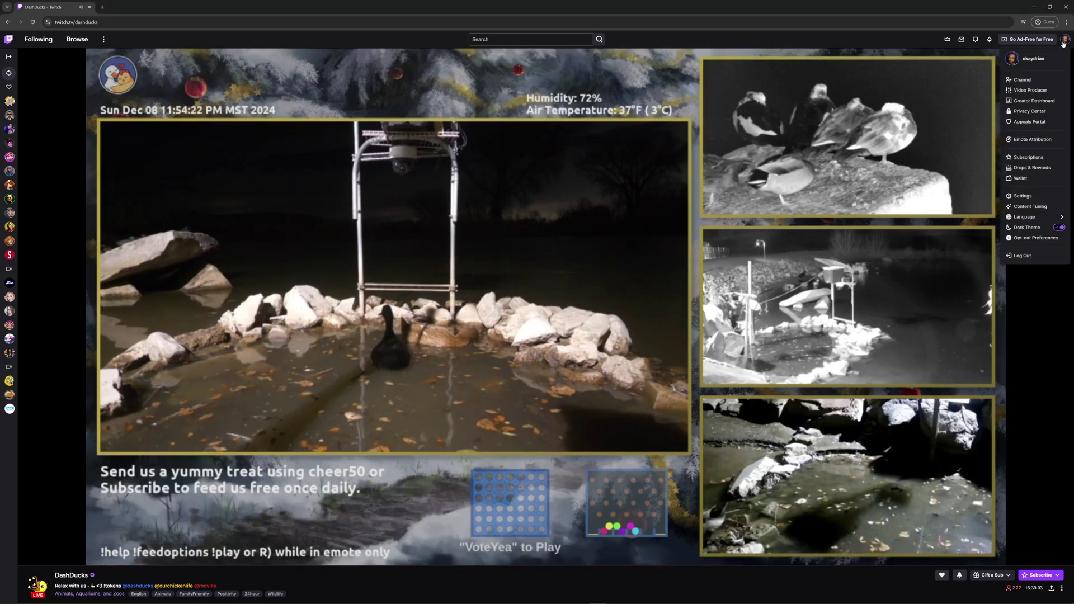
click(1034, 101)
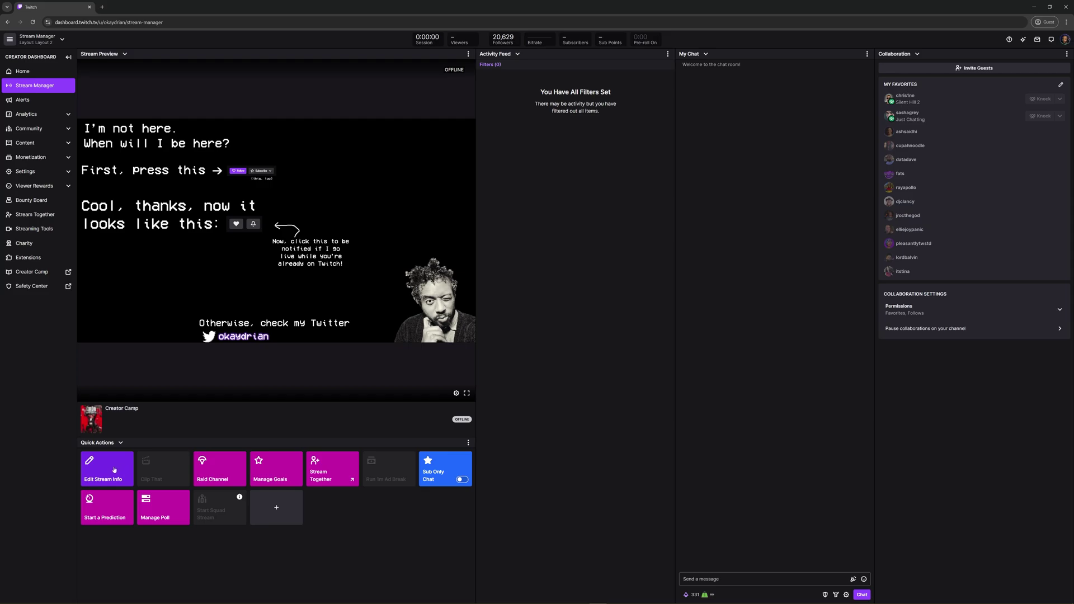
Retitle the Twitch stream 'helping new creators!' and remove the Dead Rising Deluxe Remaster category
click(143, 433)
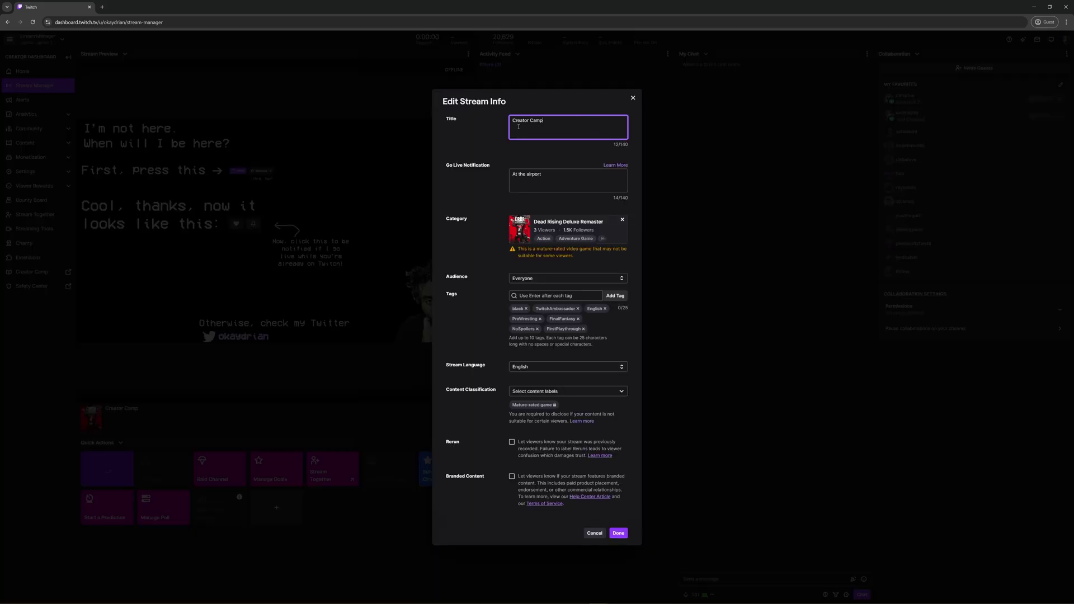
text(helping new creators!)
click(560, 183)
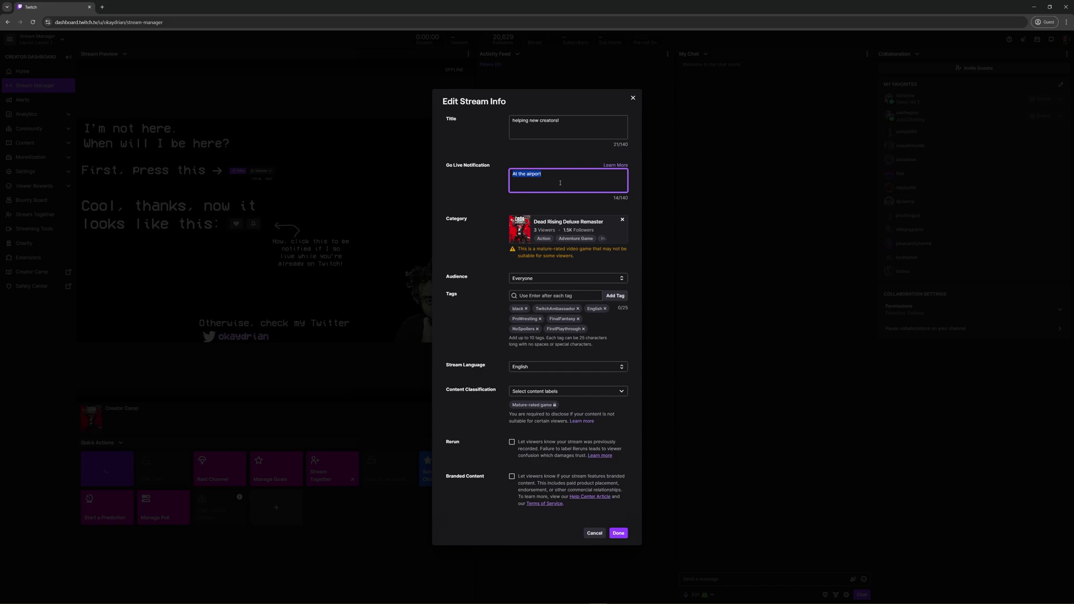
click(622, 220)
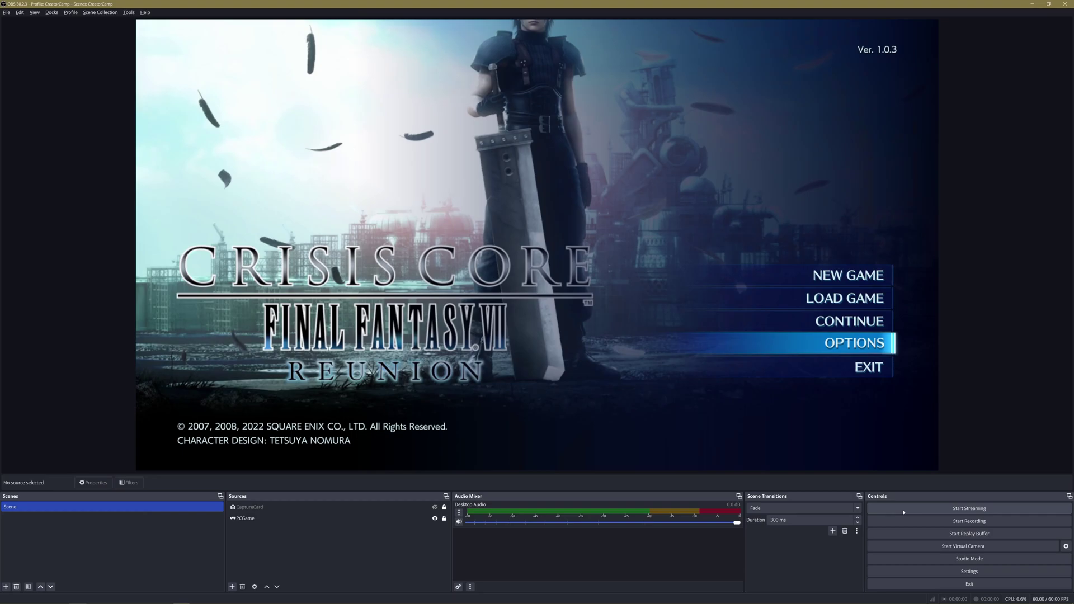
Start streaming to Twitch from OBS and confirm the Start Stream prompt
click(905, 509)
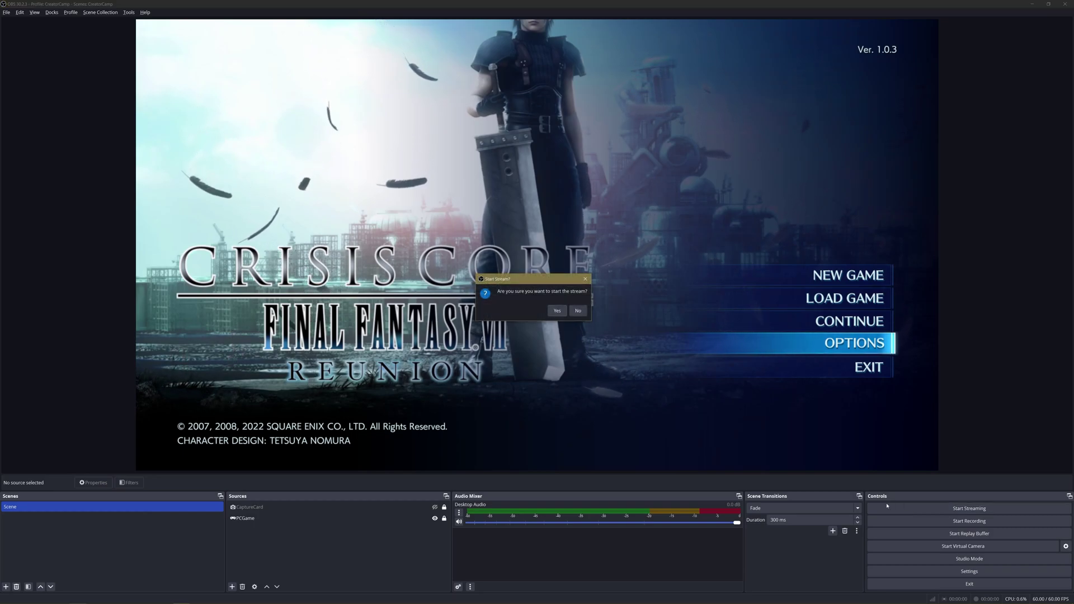
click(557, 311)
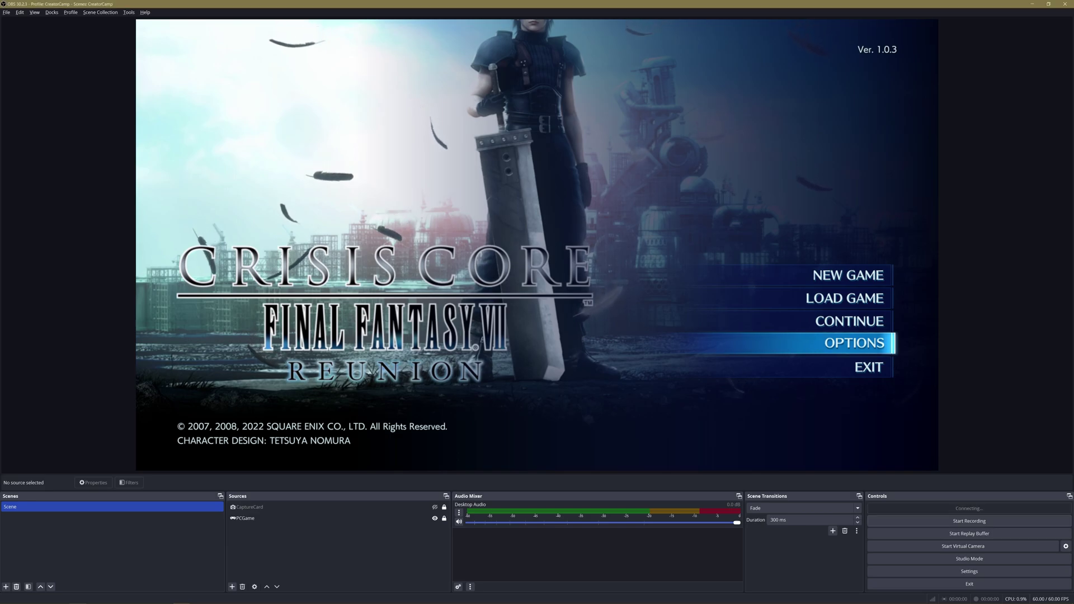